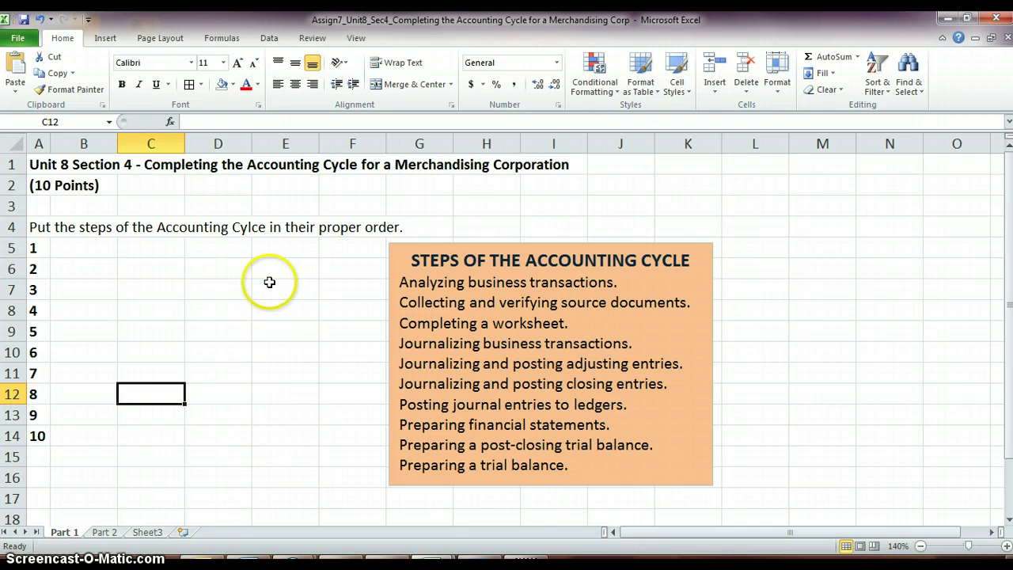
Step: Review the listed steps of the accounting cycle and the ten blank answer cells B5:B14 on the Part 1 sheet
left_click_drag(401, 281, 595, 283)
left_click(419, 282)
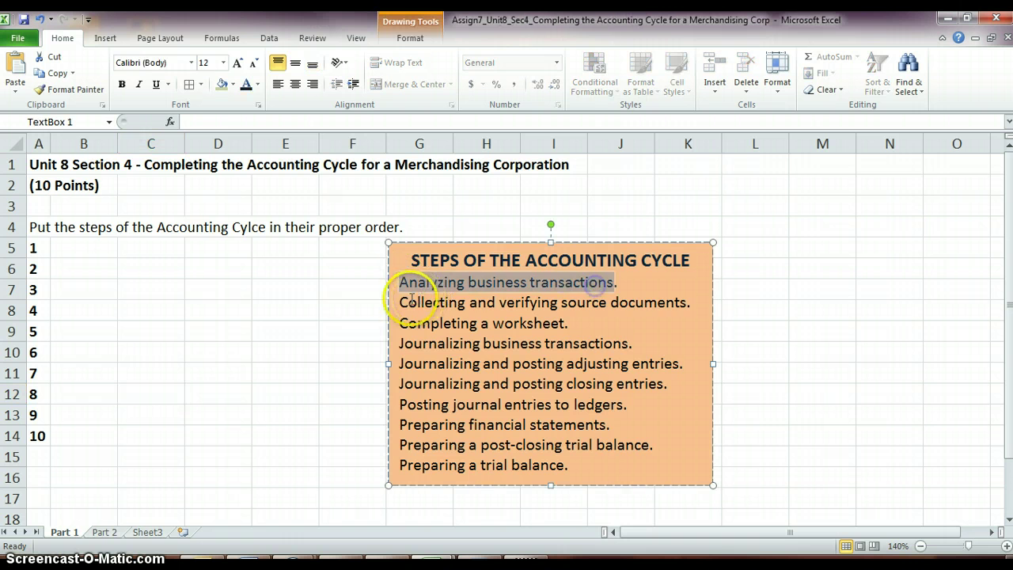
left_click_drag(400, 302, 665, 307)
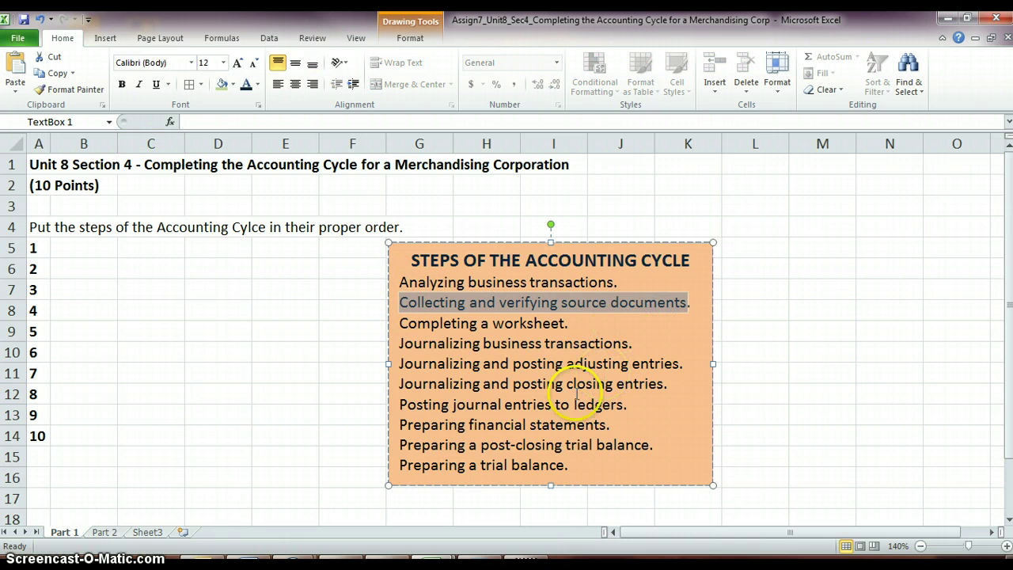
left_click_drag(83, 249, 70, 434)
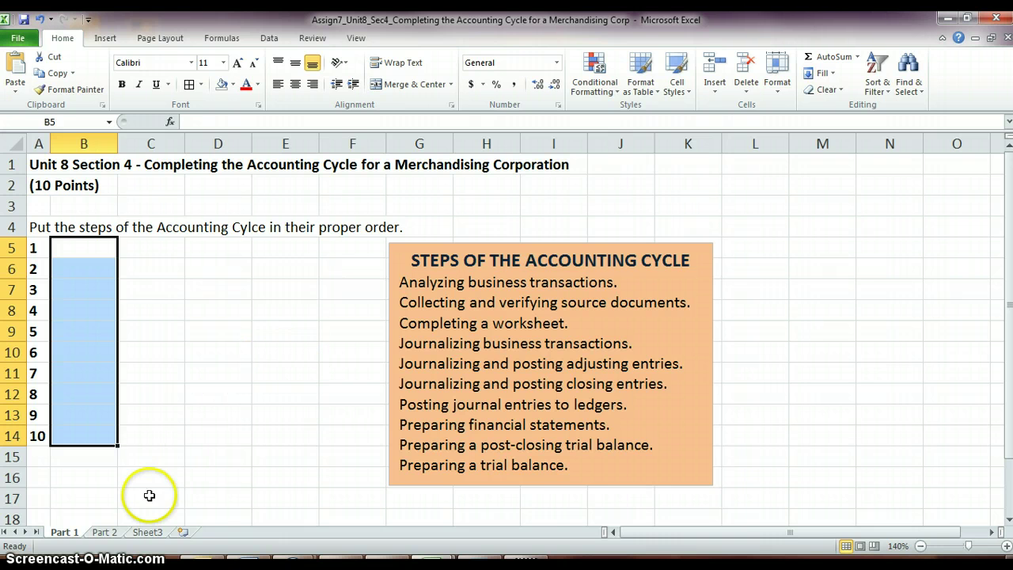
Step: Open the Part 2 sheet and examine the Info Software income statement, especially the credit balances in C10:C15
left_click(104, 533)
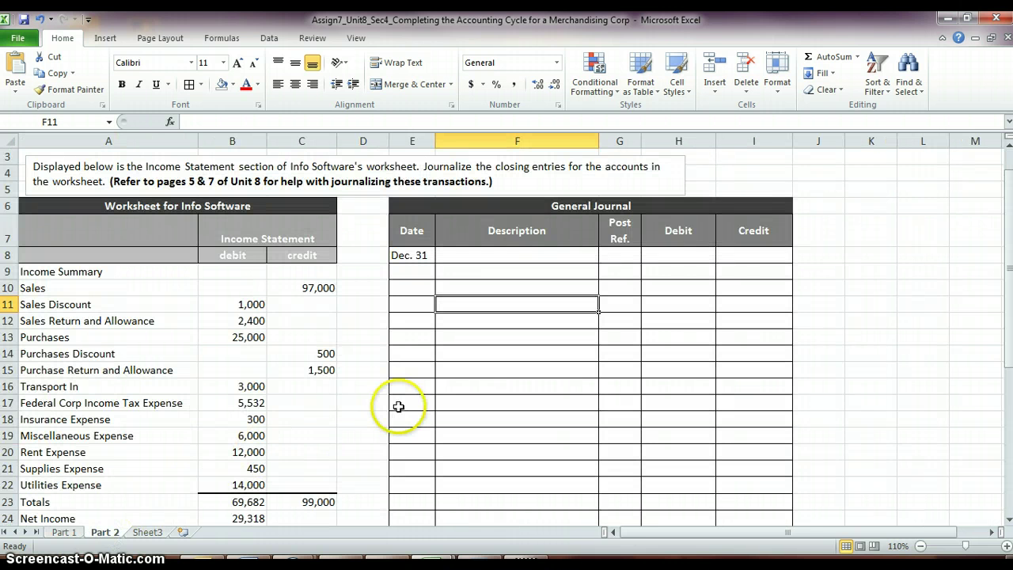
scroll(361, 415, "down", 1)
scroll(362, 414, "up", 2)
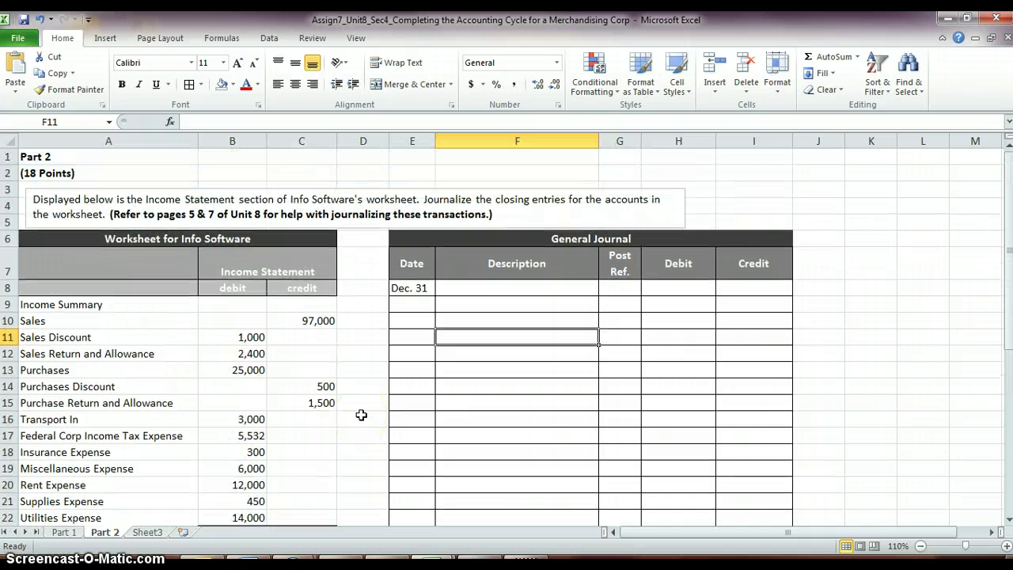
left_click(355, 413)
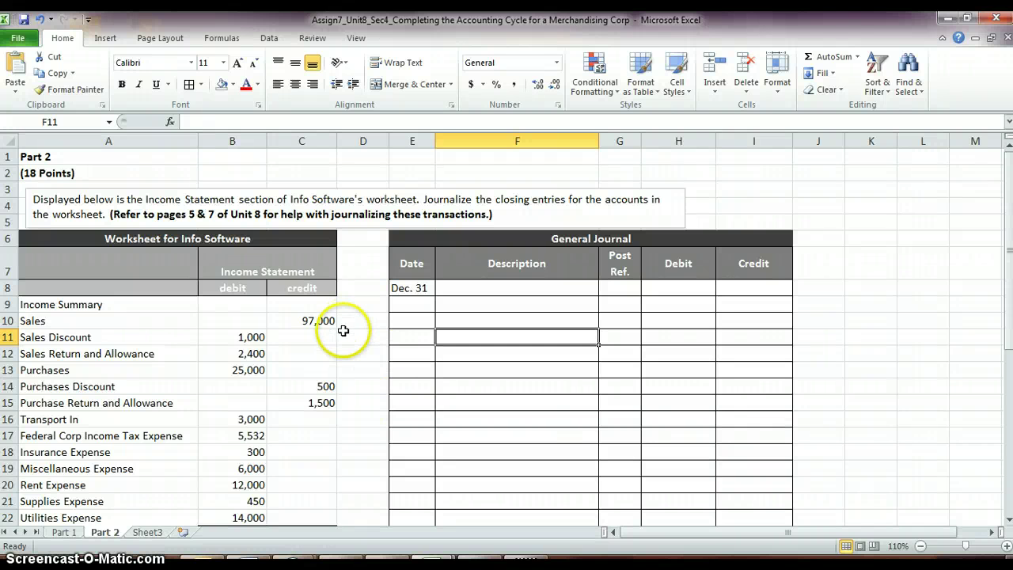
scroll(363, 372, "down", 1)
scroll(361, 368, "up", 1)
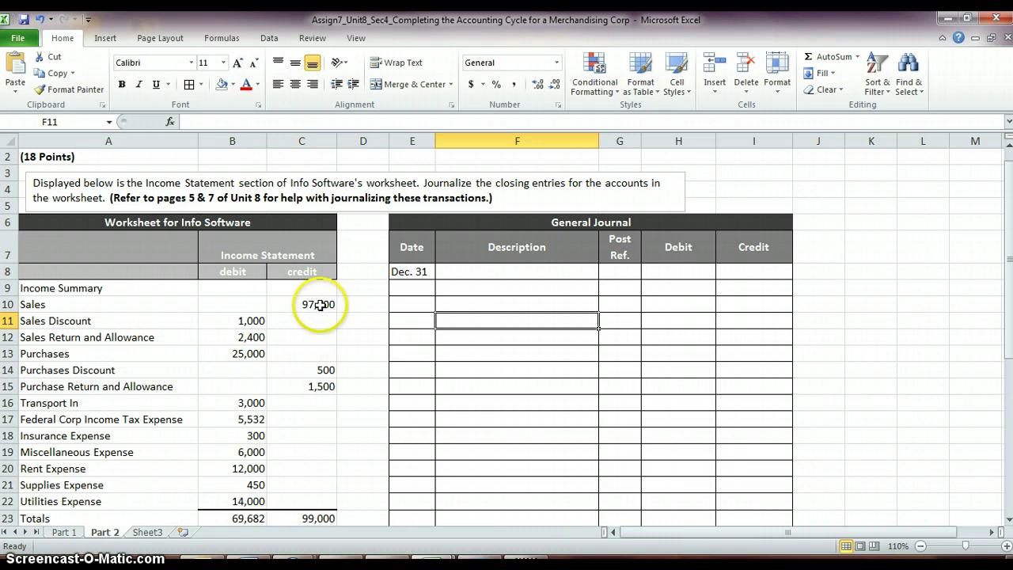
left_click_drag(309, 304, 320, 384)
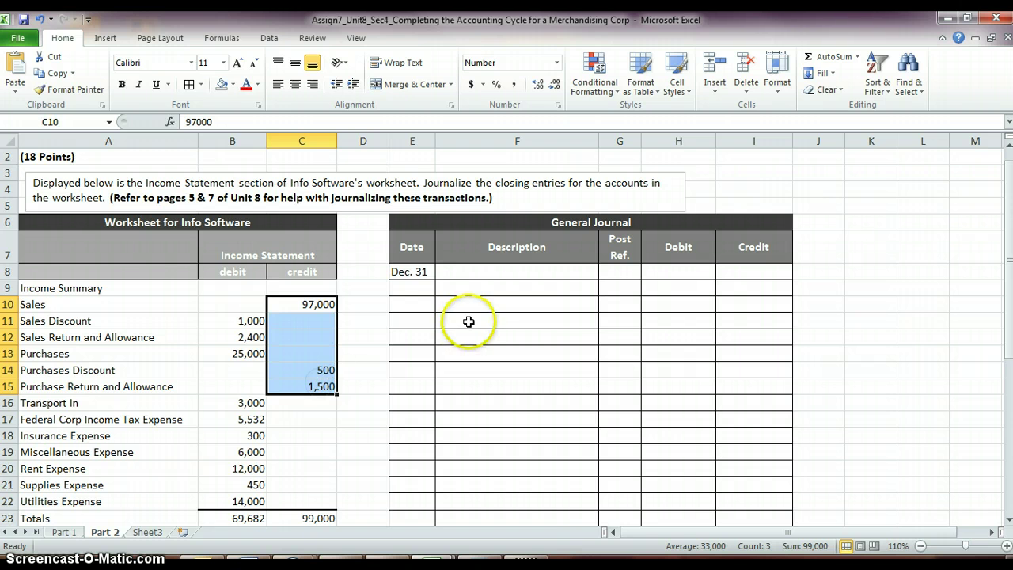
left_click(325, 304)
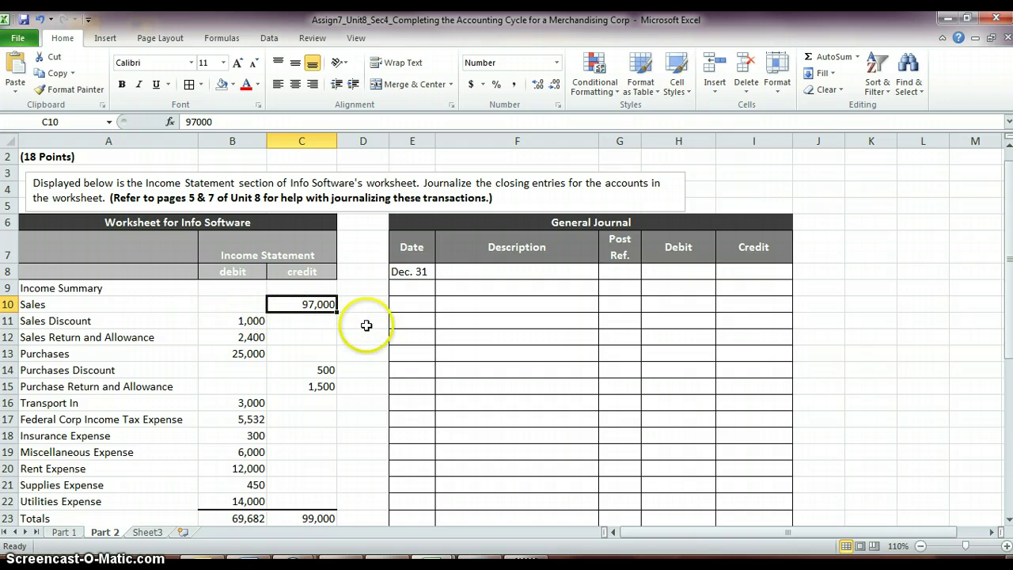
Step: Enter Sales as the description on the Dec. 31 row of the General Journal, with a debit of 97000
left_click(476, 279)
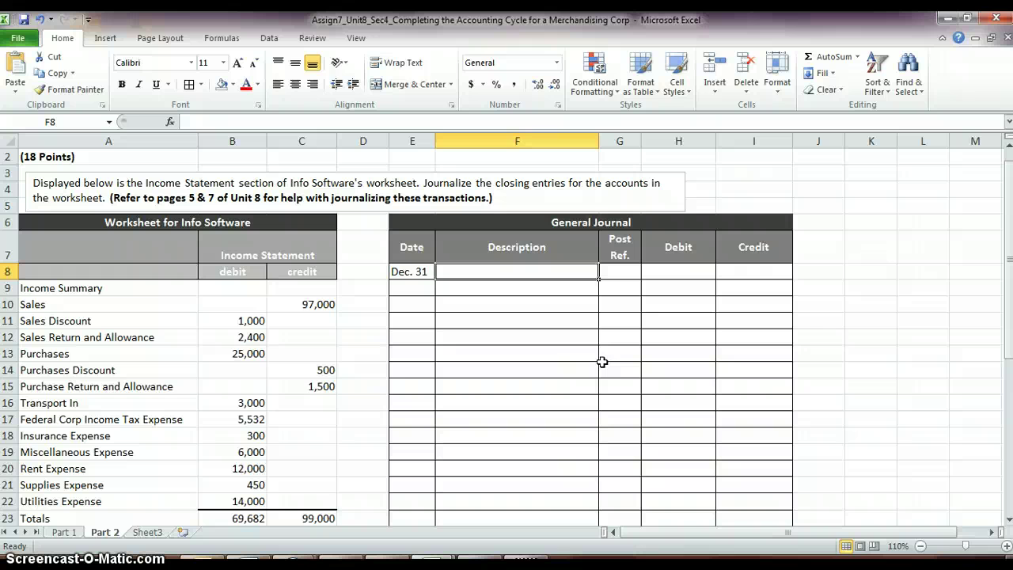
type("Sales")
key("Tab")
key("Tab")
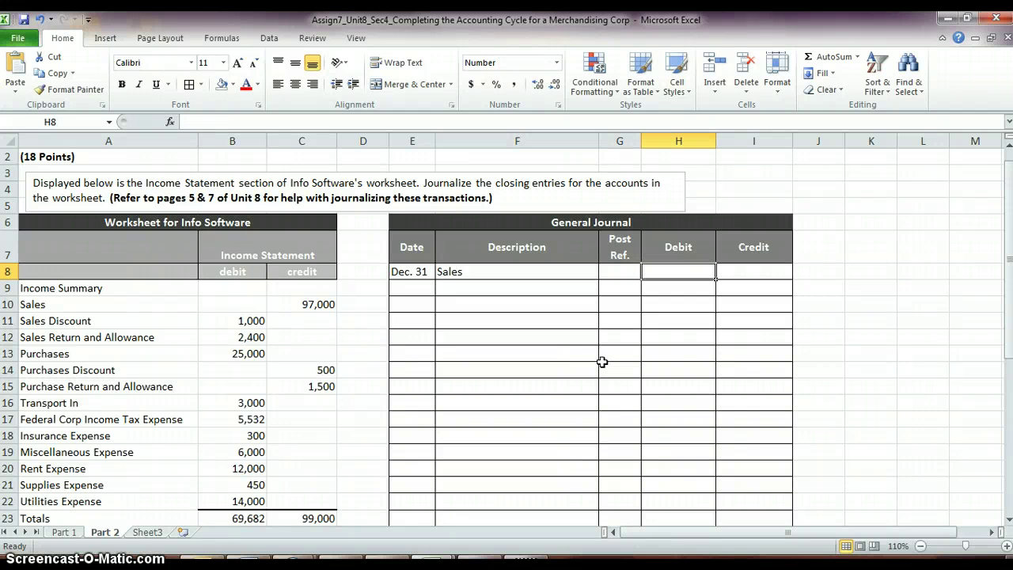
type("97000")
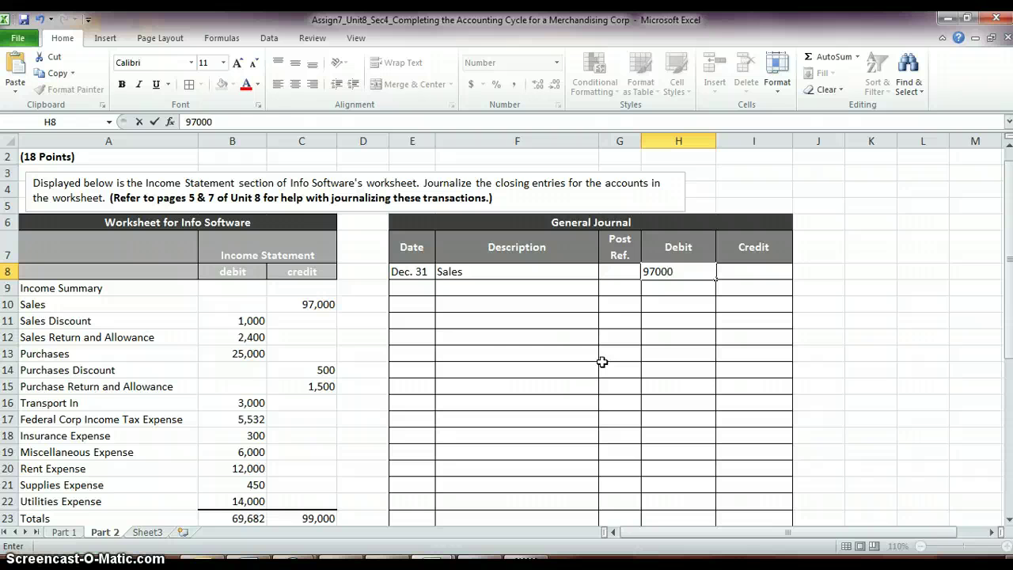
key("Return")
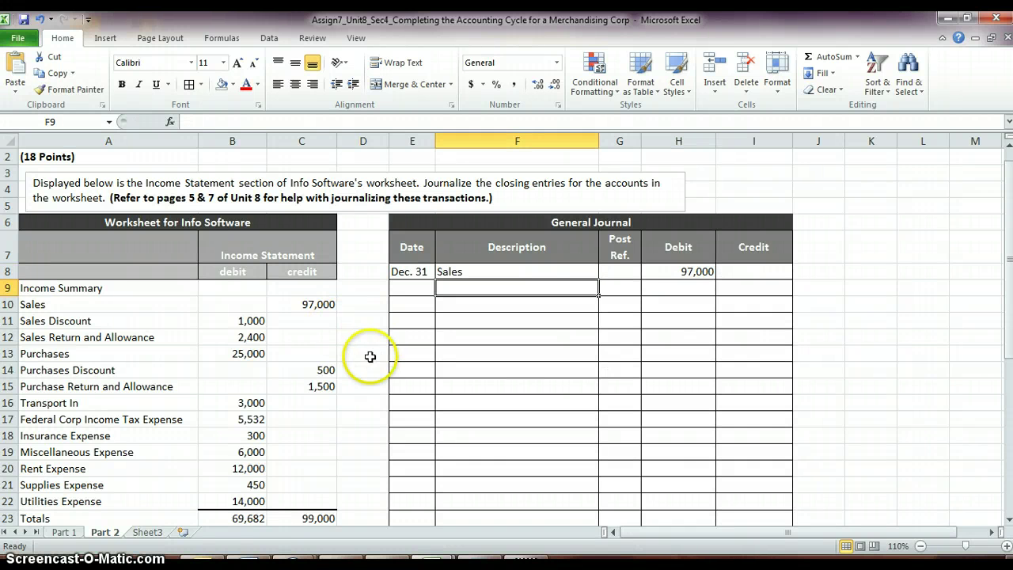
Step: Record Purchase Discount in the General Journal row below Sales, with a debit of 500
left_click(75, 369)
left_click(325, 370)
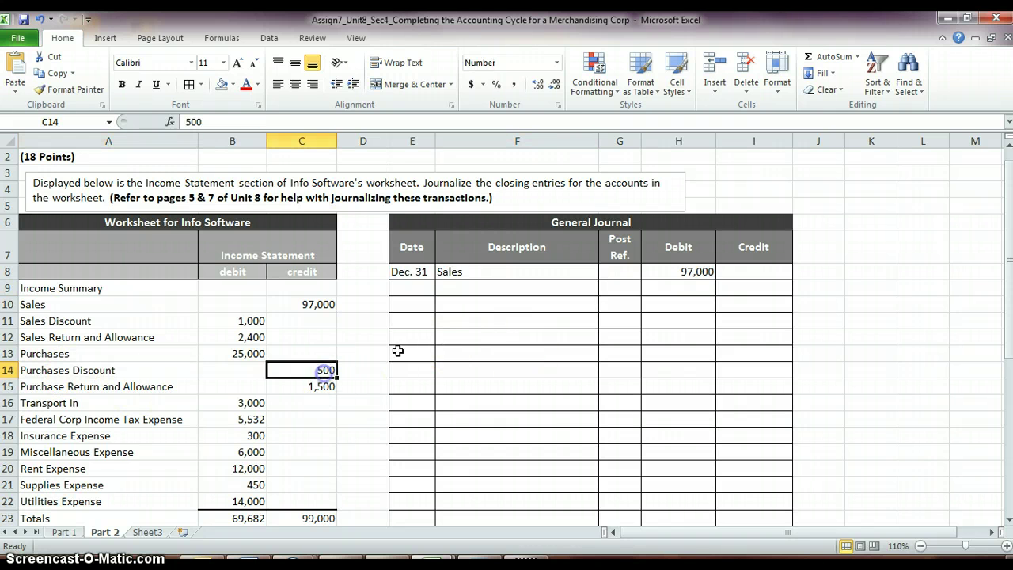
left_click(511, 290)
type("Purchase Discountqq")
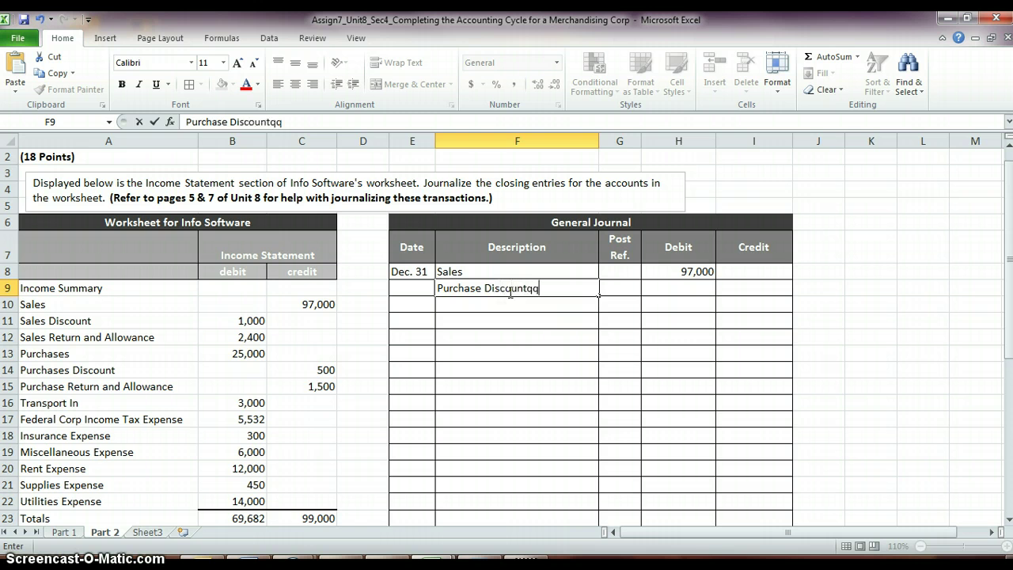
key("Tab")
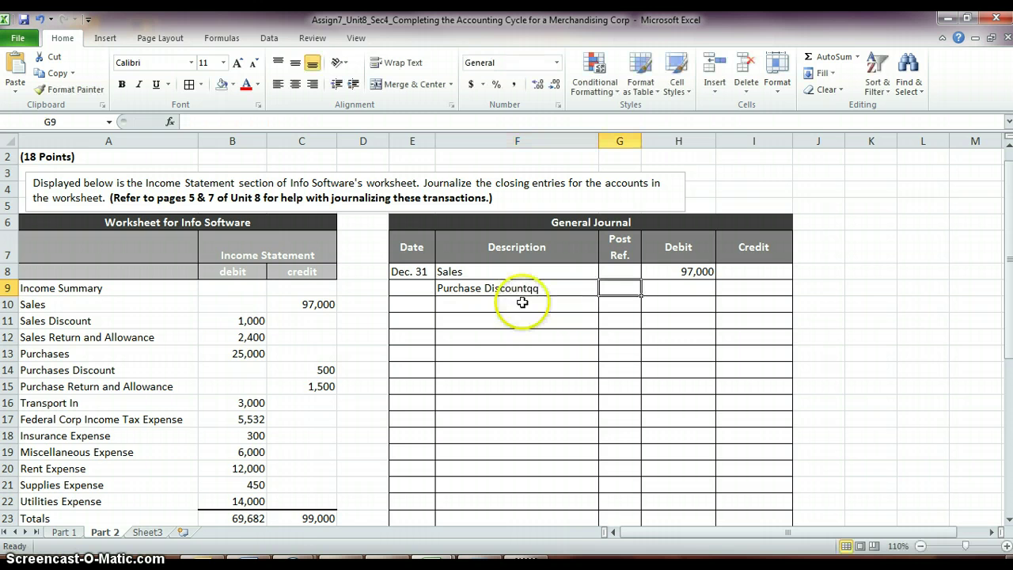
left_click(570, 293)
double_click(570, 292)
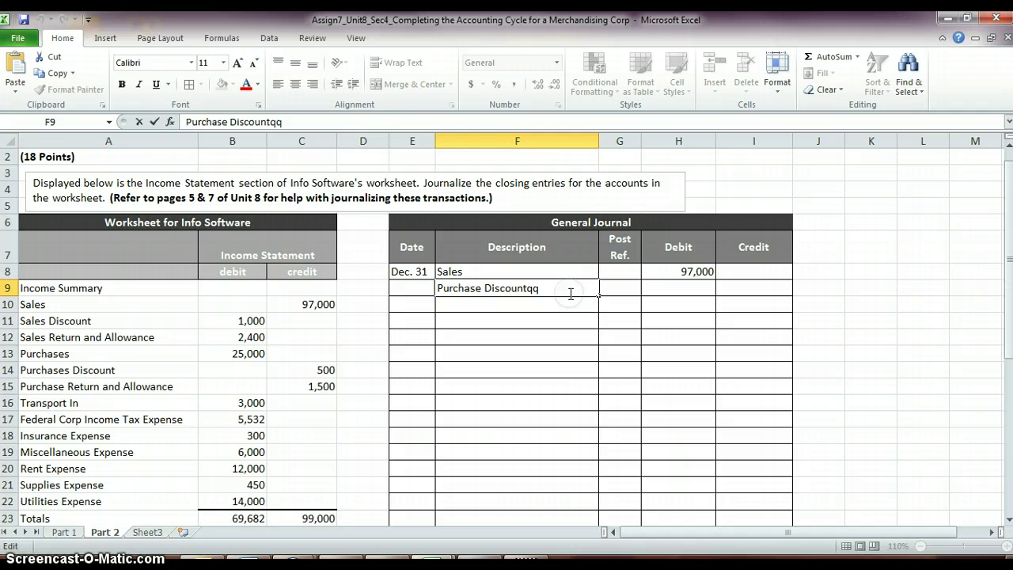
key("BackSpace")
key("Tab")
key("Tab")
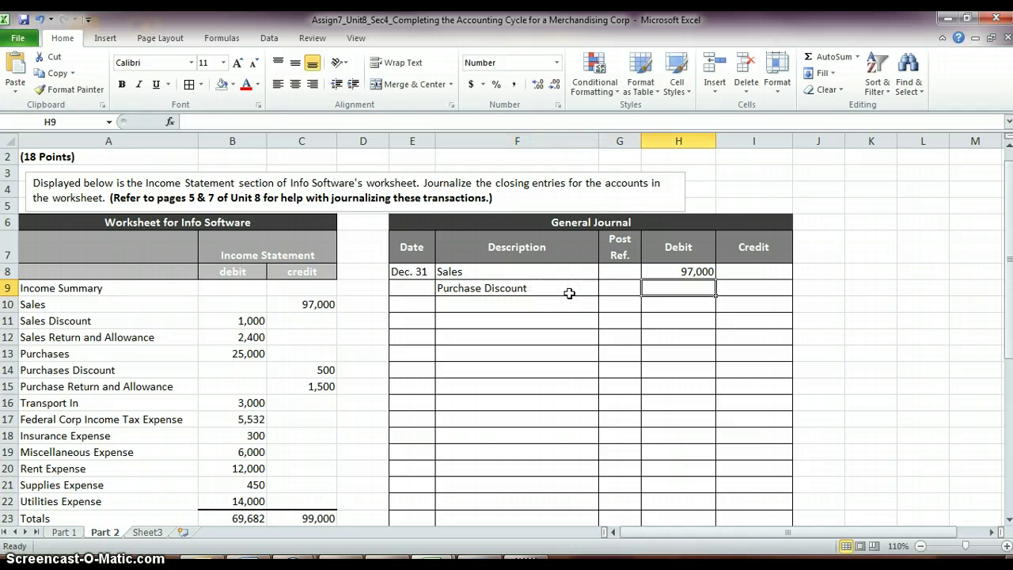
type("500")
key("Return")
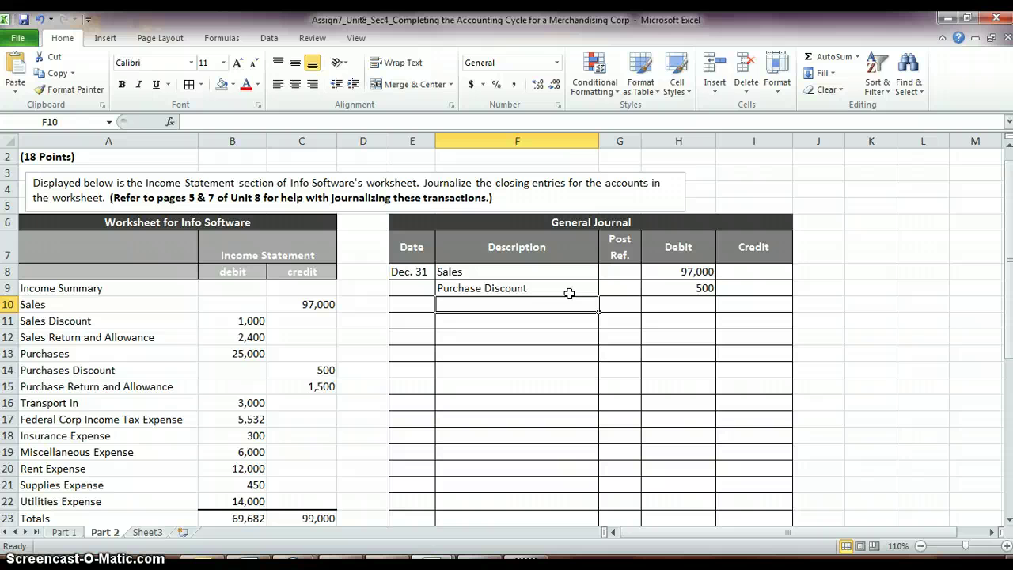
Step: Record Purchase Returns in the General Journal row below Purchase Discount, with a debit of 1500
type("Pr")
type("ur")
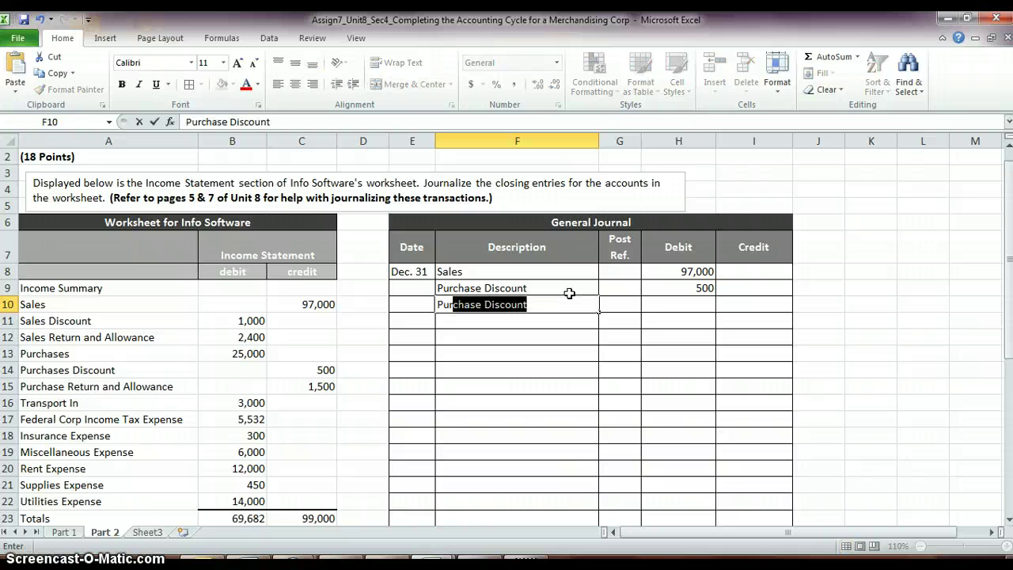
type("chase R")
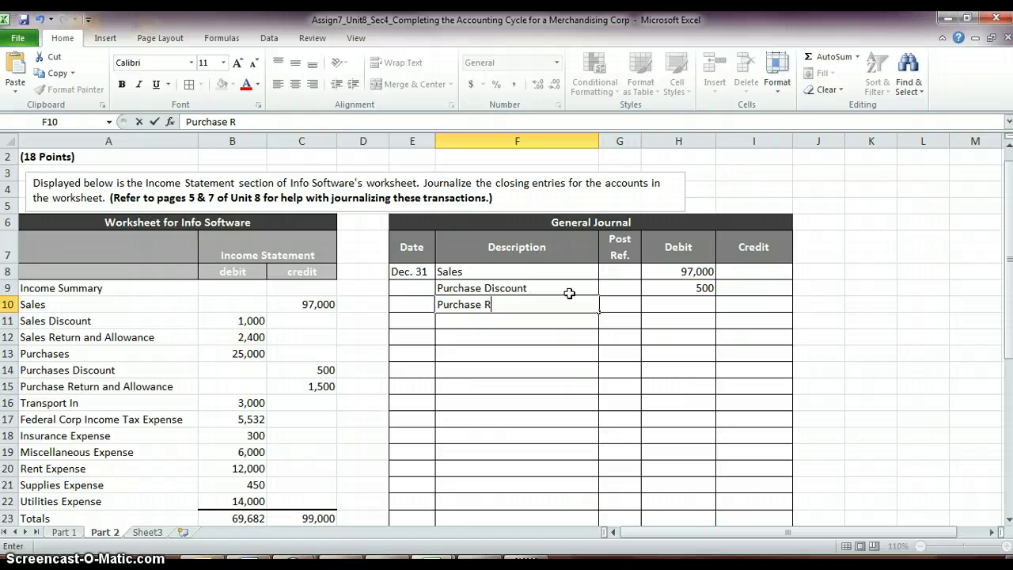
key("Tab")
key("Tab")
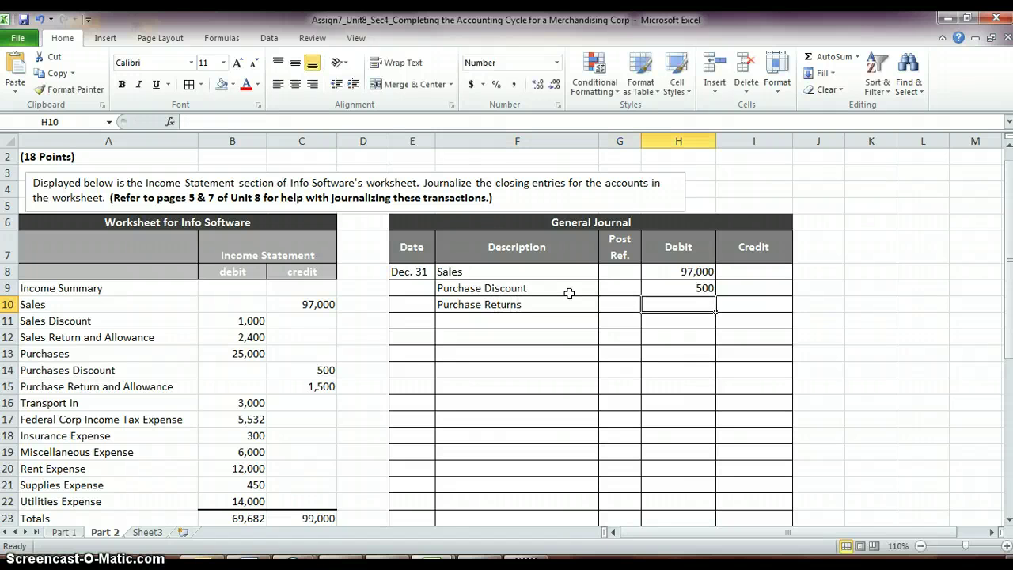
type("1500")
key("Return")
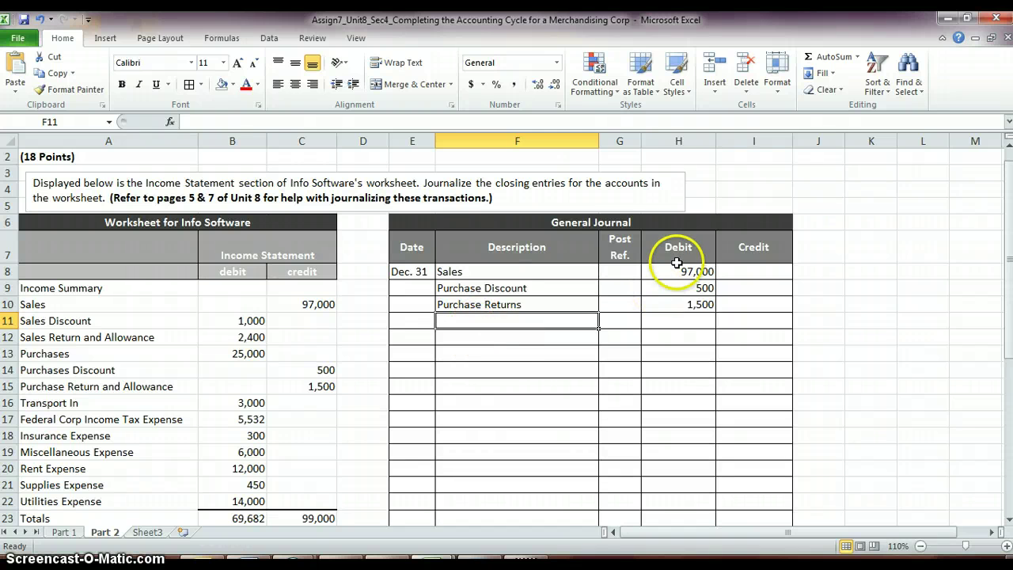
Step: Enter an indented Income Summary line in journal row 11, with a credit of 99000
key("F2")
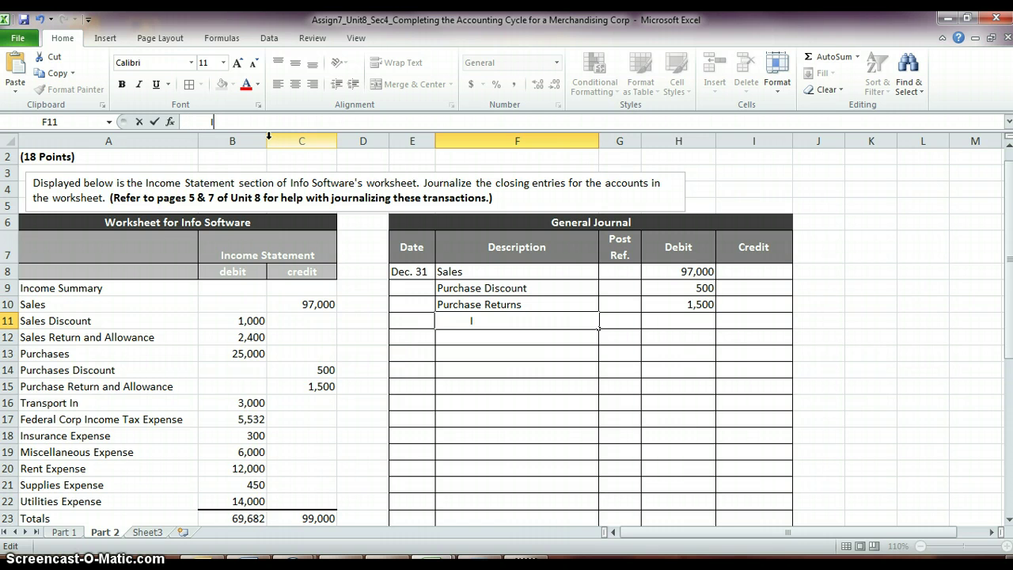
type("Income Summary")
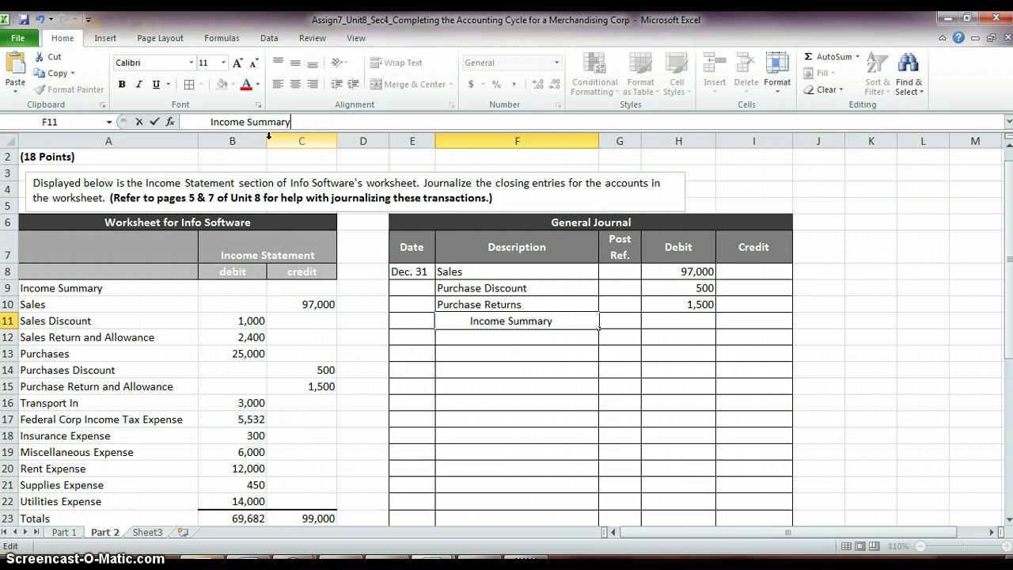
left_click(700, 333)
left_click(728, 320)
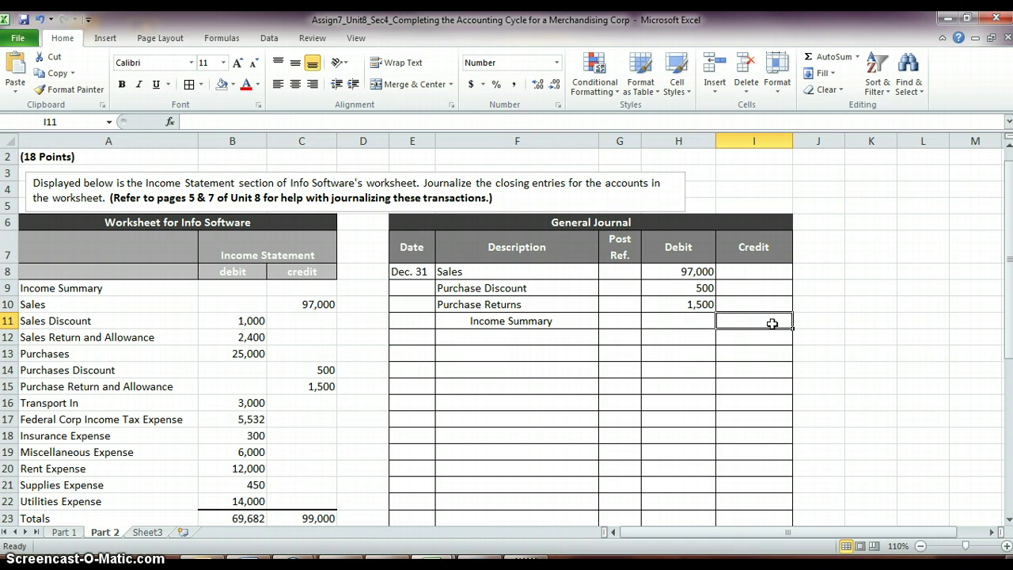
type("99,")
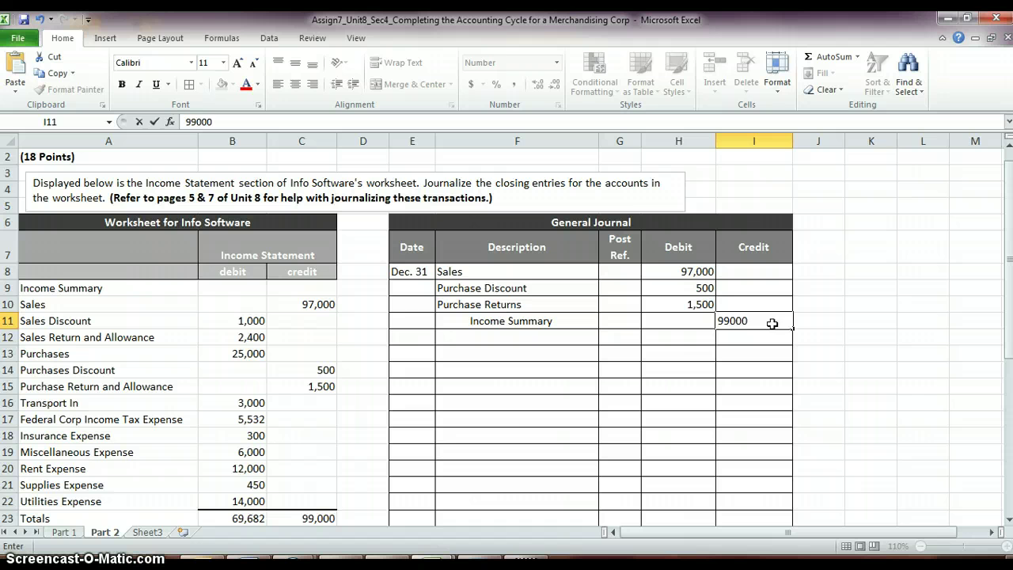
type("000")
key("Return")
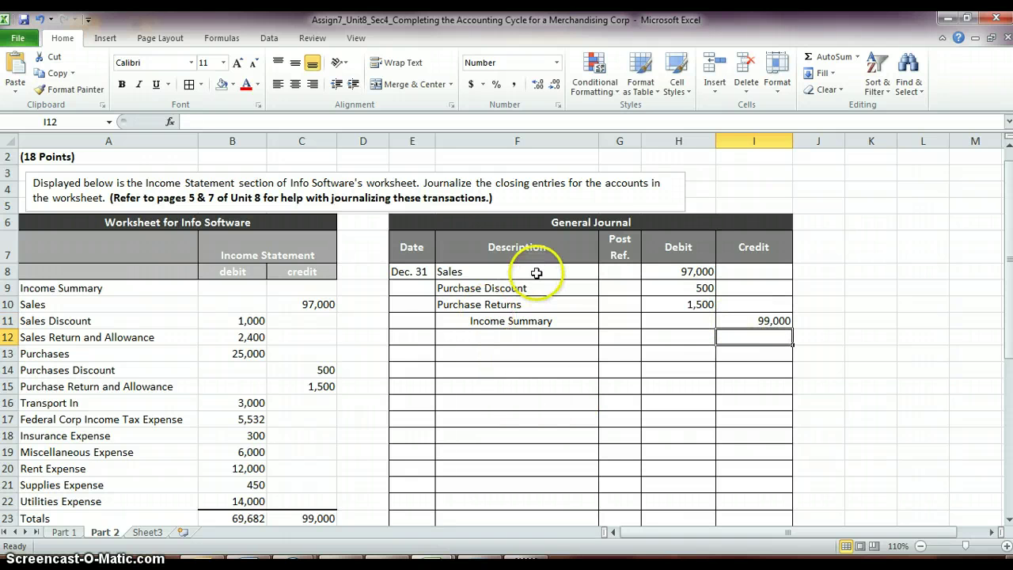
Step: Check the first closing entry's debits against its credit, and examine the worksheet's debit balances in B11:B22
left_click_drag(536, 273, 661, 306)
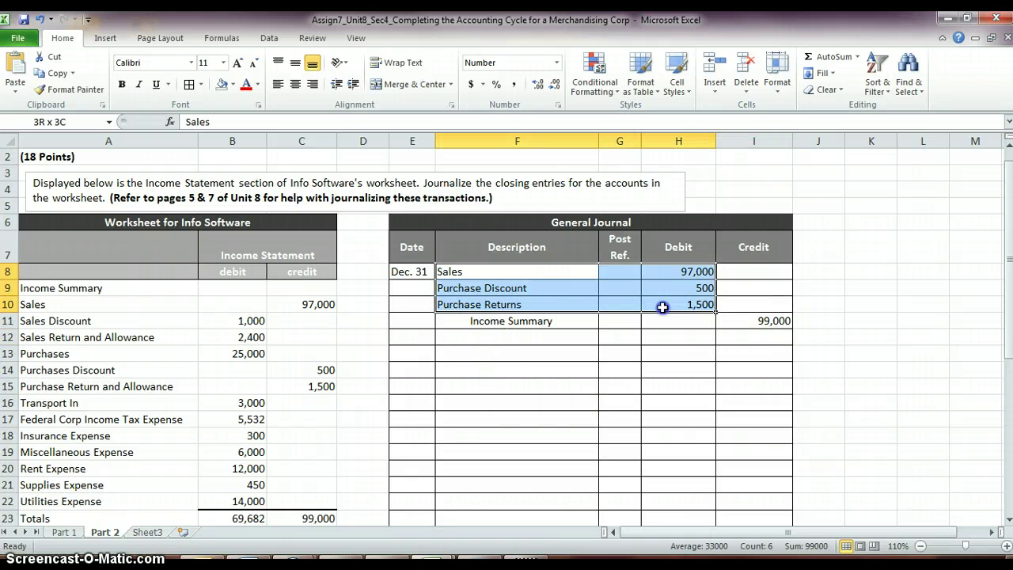
left_click(771, 323)
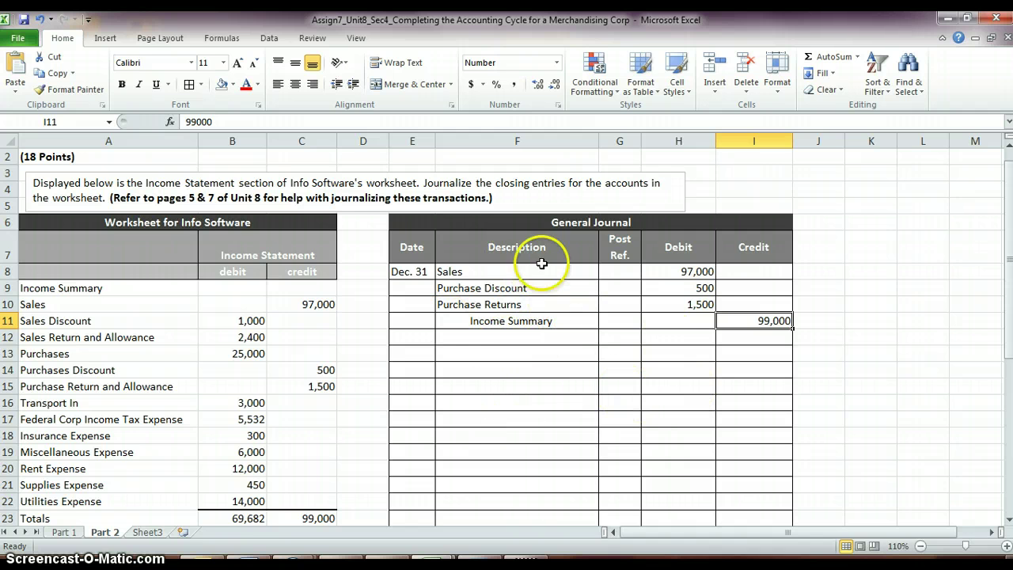
scroll(300, 397, "down", 1)
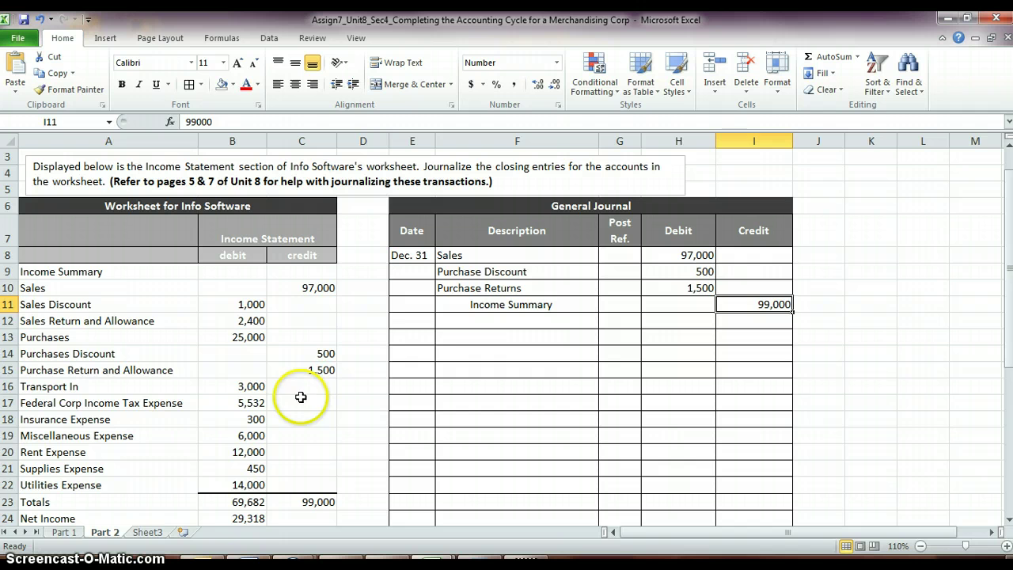
left_click(459, 337)
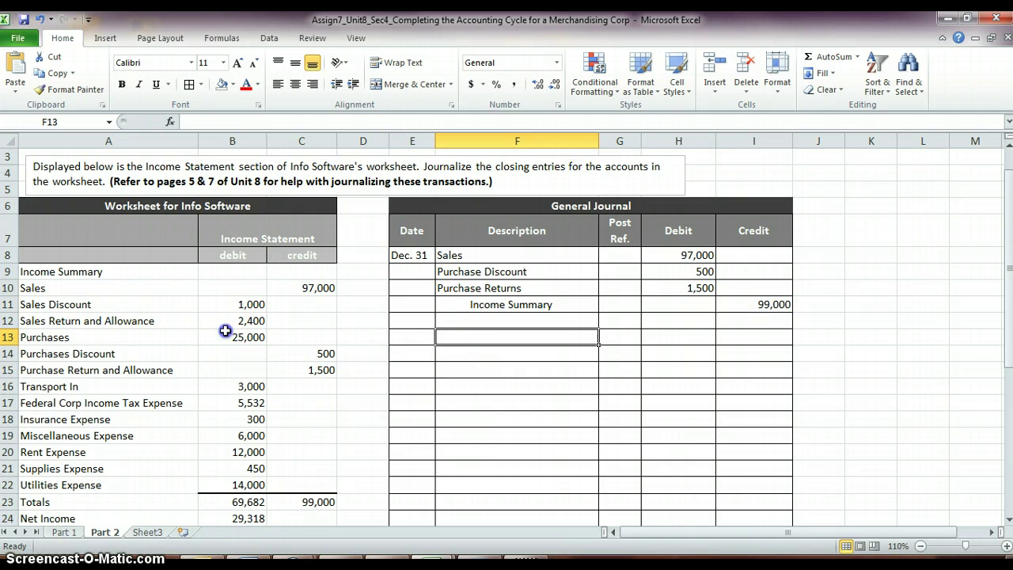
left_click_drag(226, 304, 225, 485)
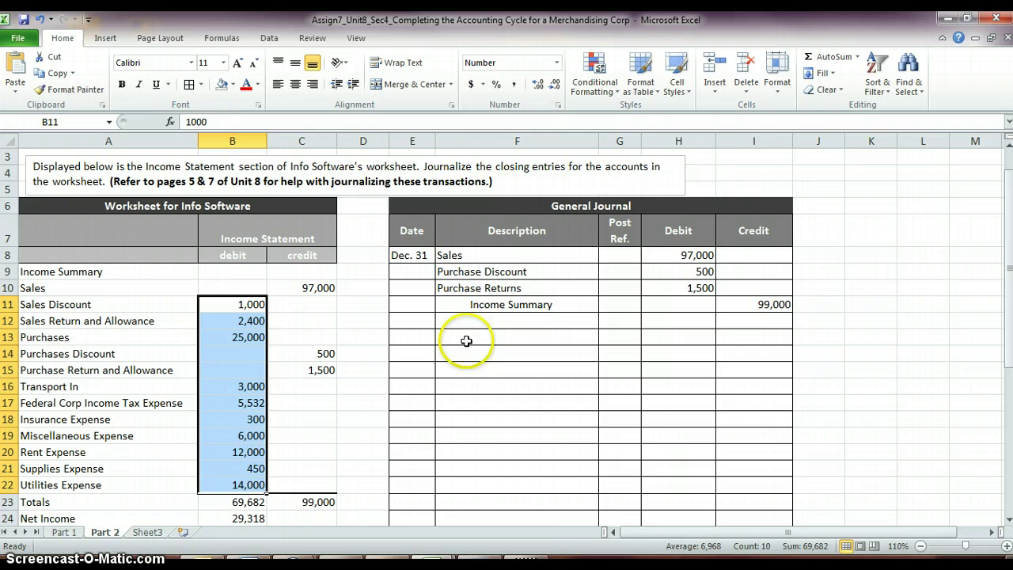
scroll(467, 340, "down", 1)
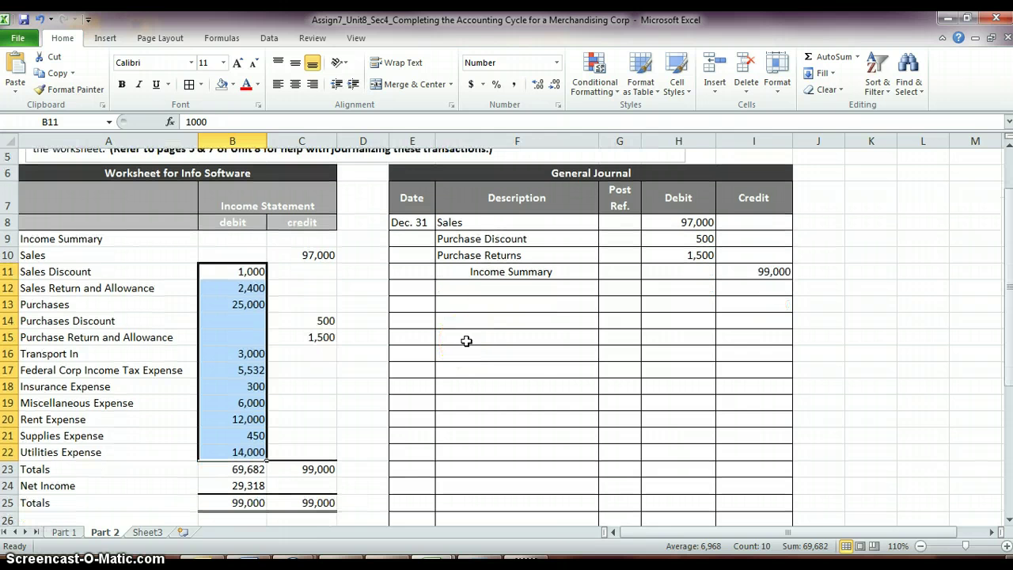
scroll(467, 340, "down", 1)
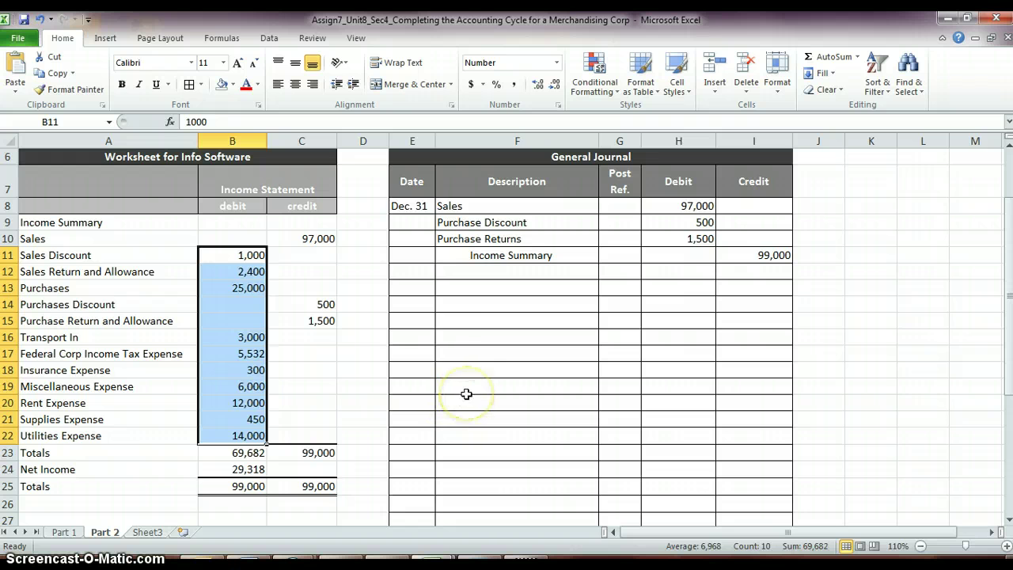
scroll(467, 393, "up", 1)
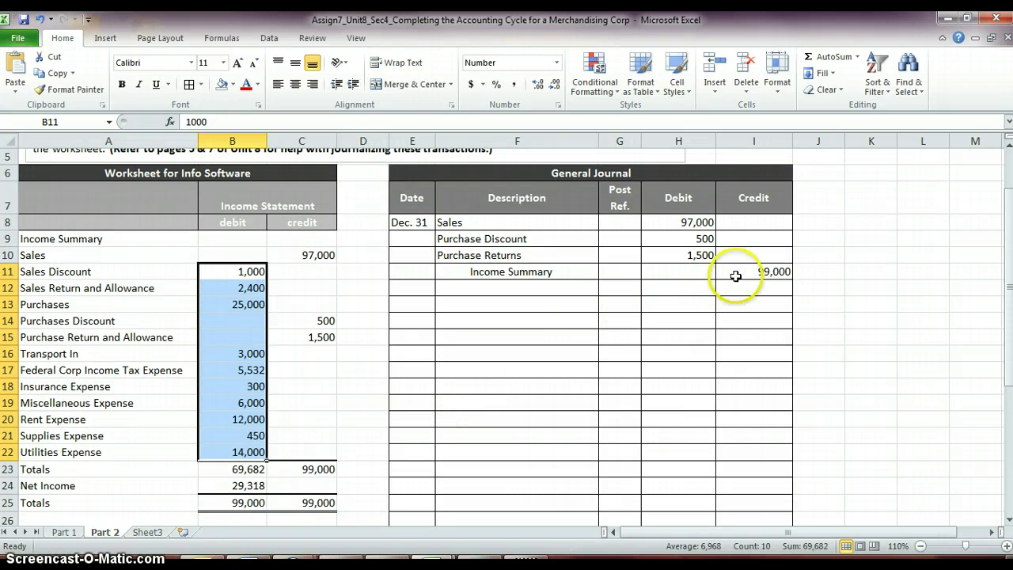
left_click(764, 274)
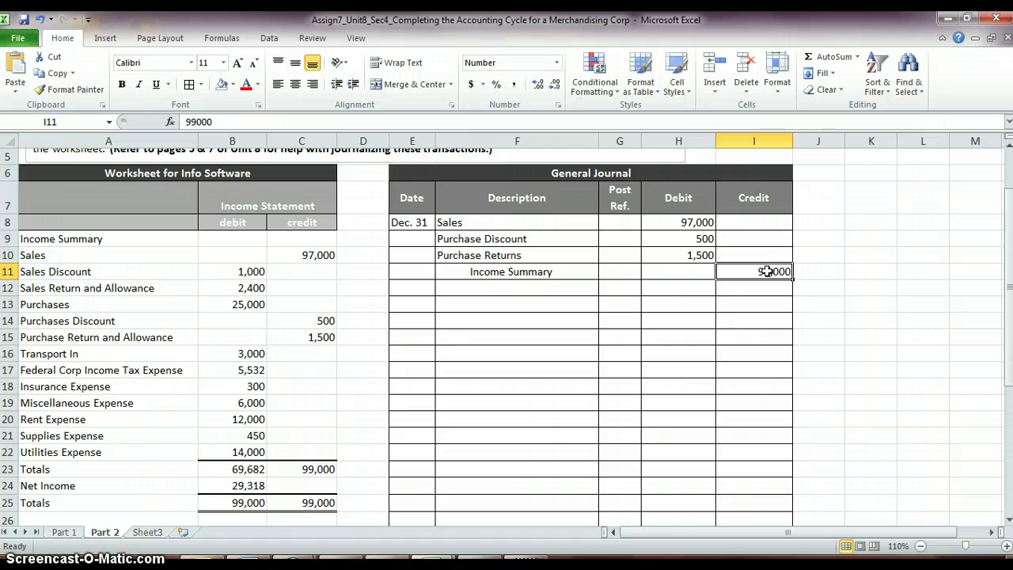
left_click(676, 303)
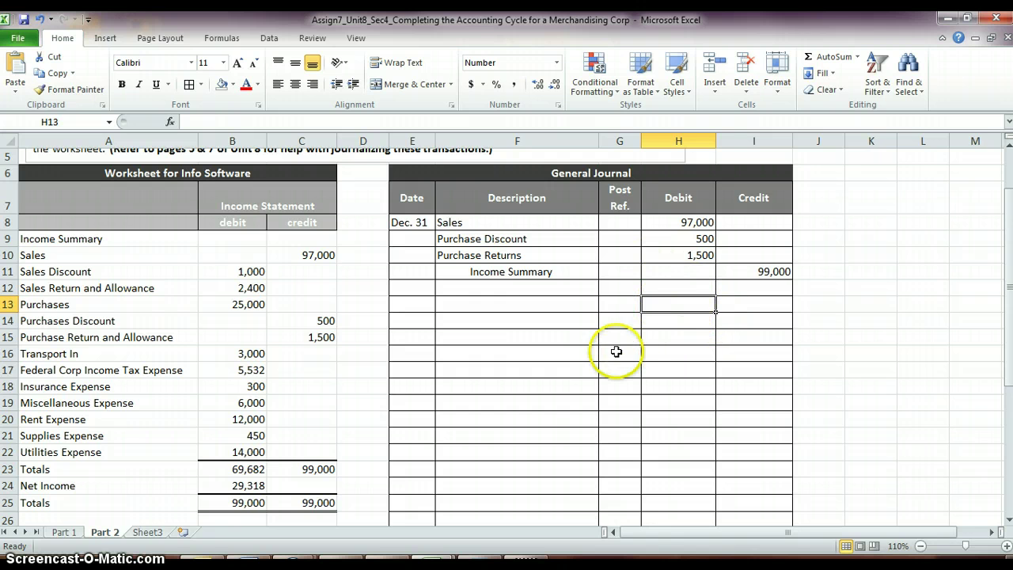
Step: Add the note "RETAINED EARNINGS!" in cell J12, just outside the General Journal below the Income Summary line
scroll(720, 353, "down", 2)
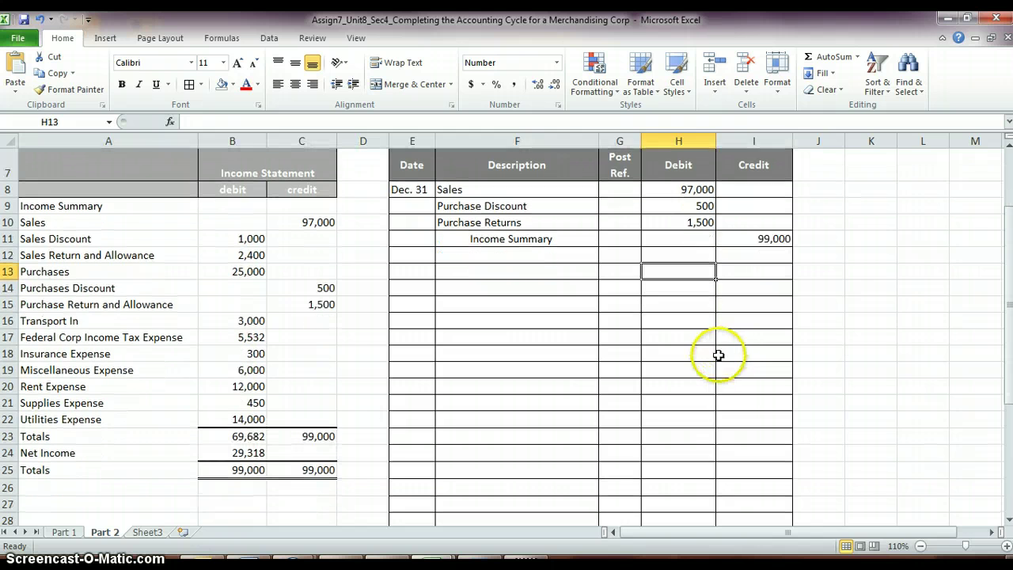
left_click(829, 255)
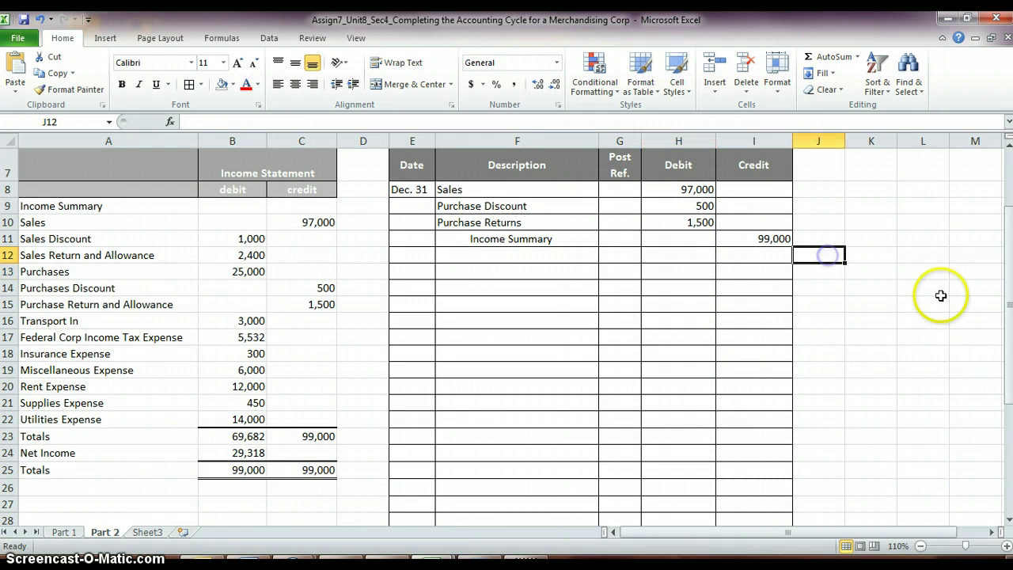
type("RETA")
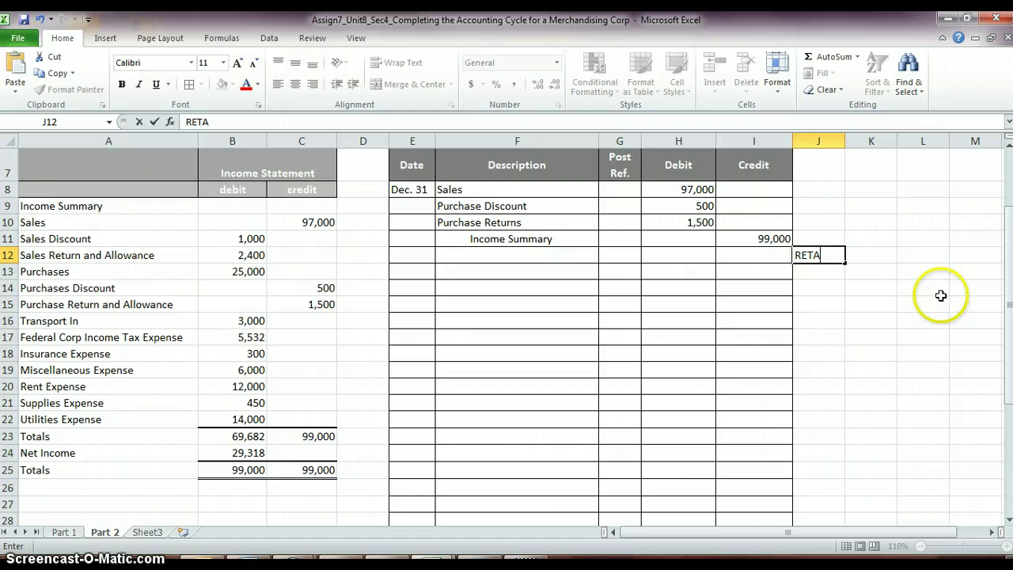
type("INED EARNE")
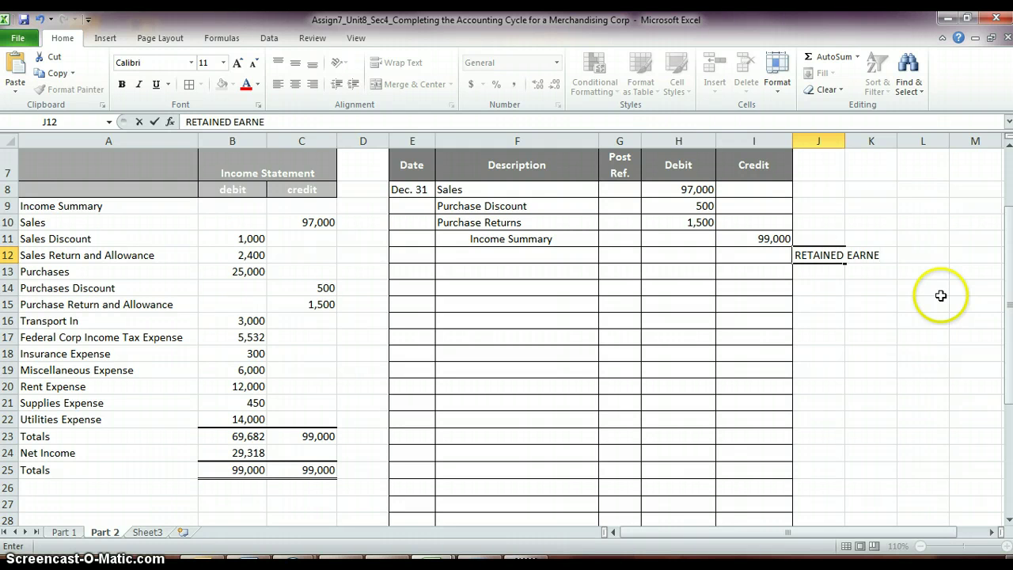
key("BackSpace")
type("INGS!")
key("Return")
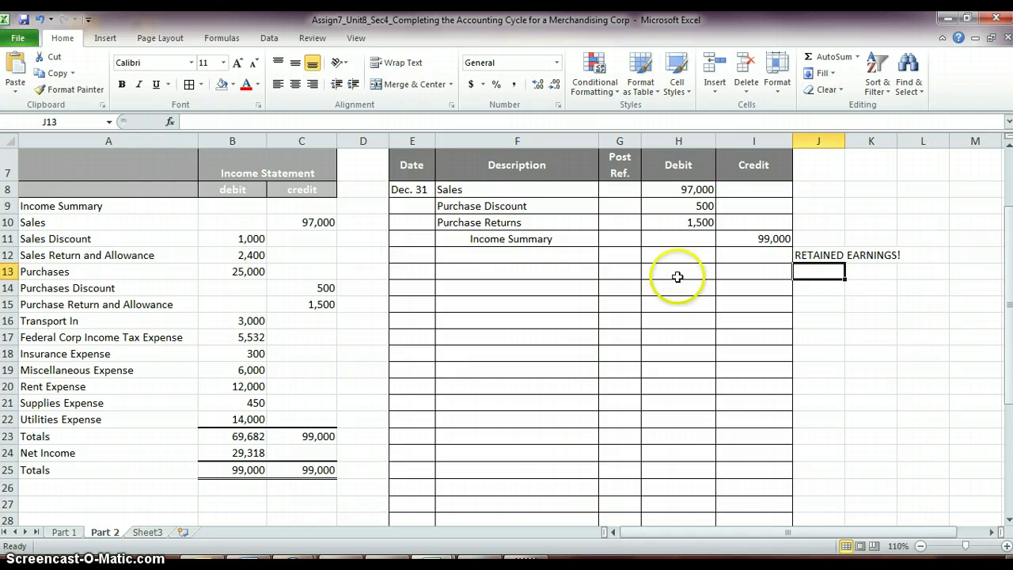
Step: Review the first closing entry in F8:I11, the debit balances in B11:B22 and the Unit 8 page references in the instructions
scroll(617, 316, "down", 1)
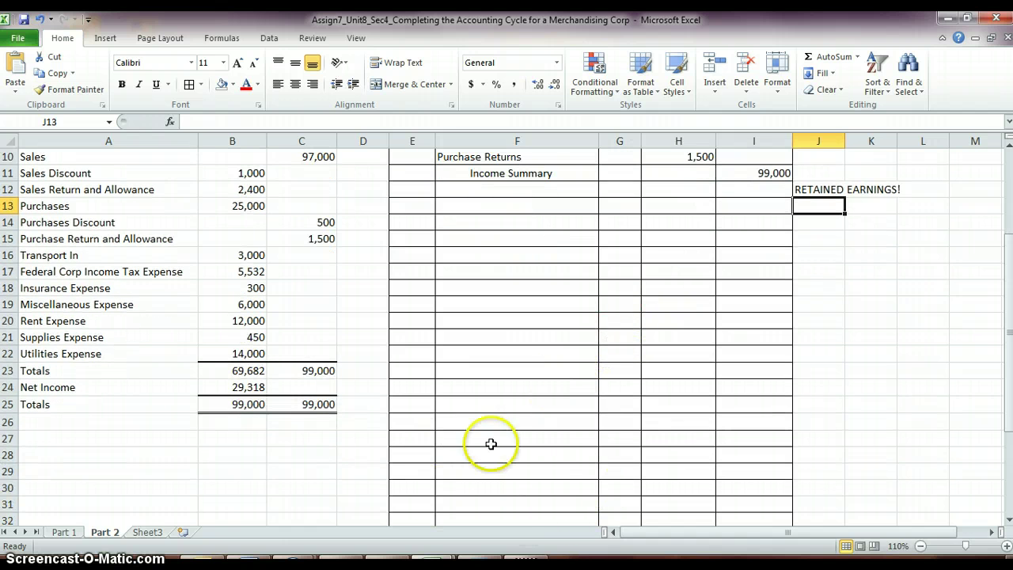
scroll(487, 418, "up", 1)
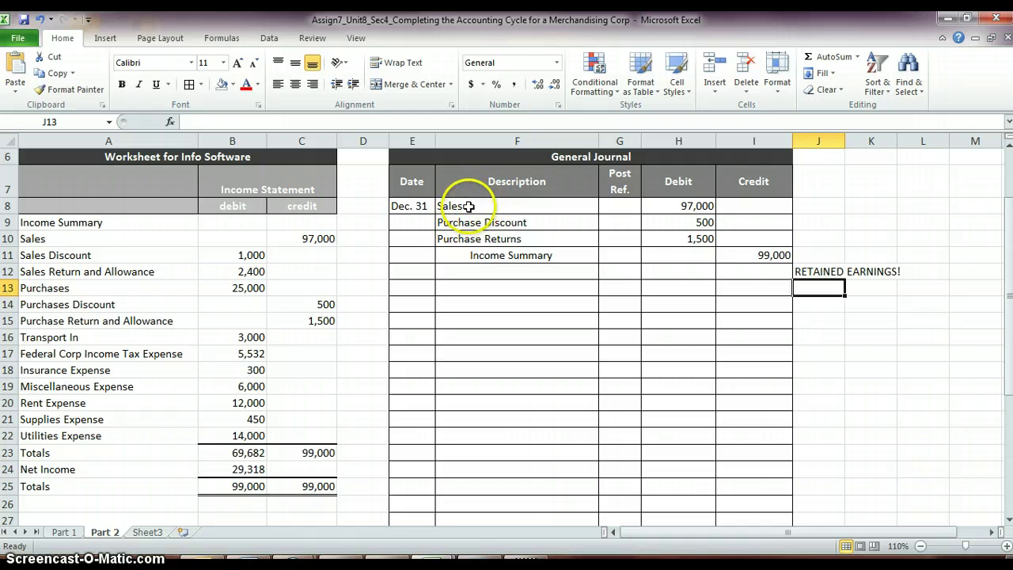
left_click_drag(453, 204, 745, 261)
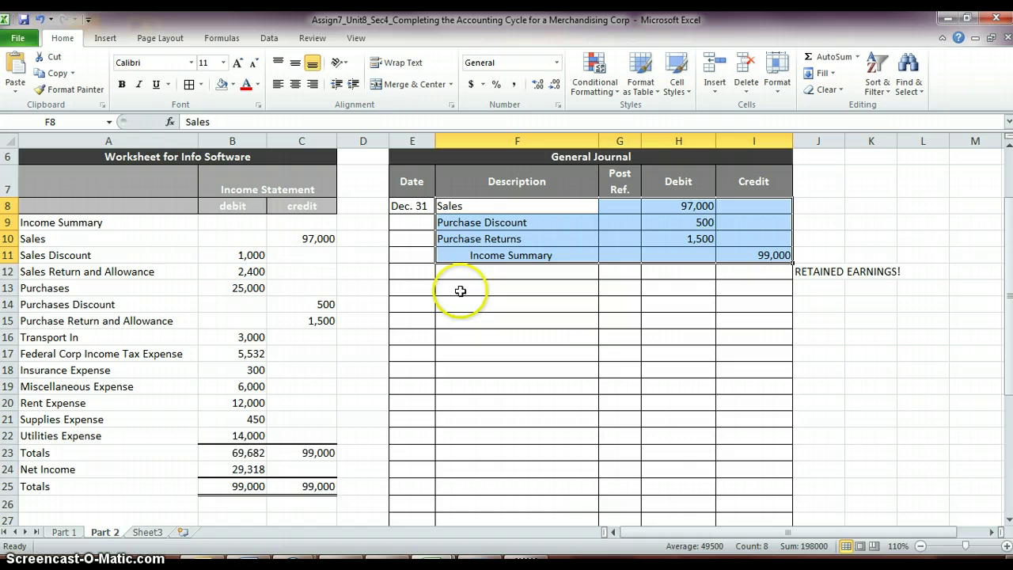
left_click_drag(217, 254, 220, 434)
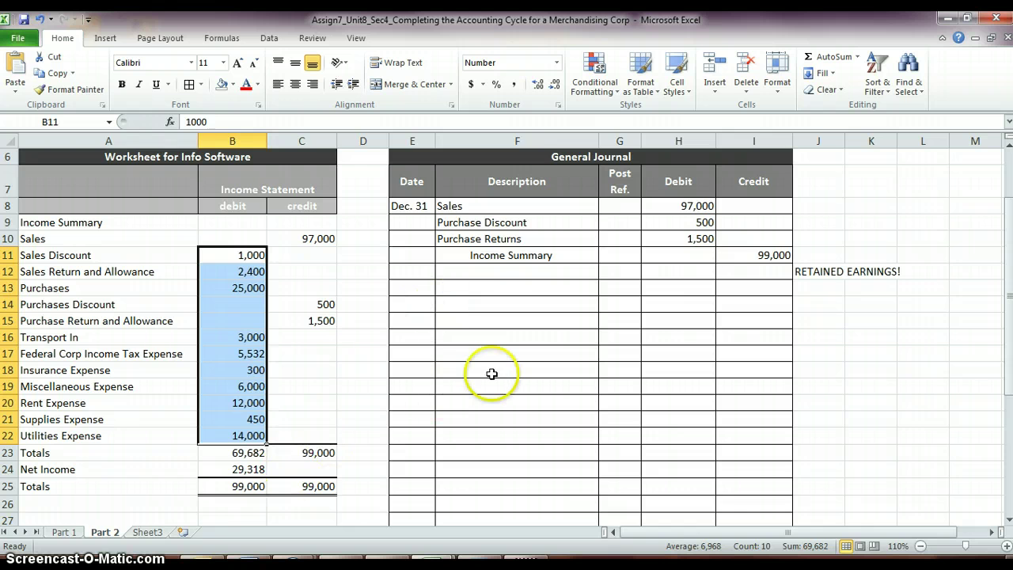
scroll(498, 373, "down", 1)
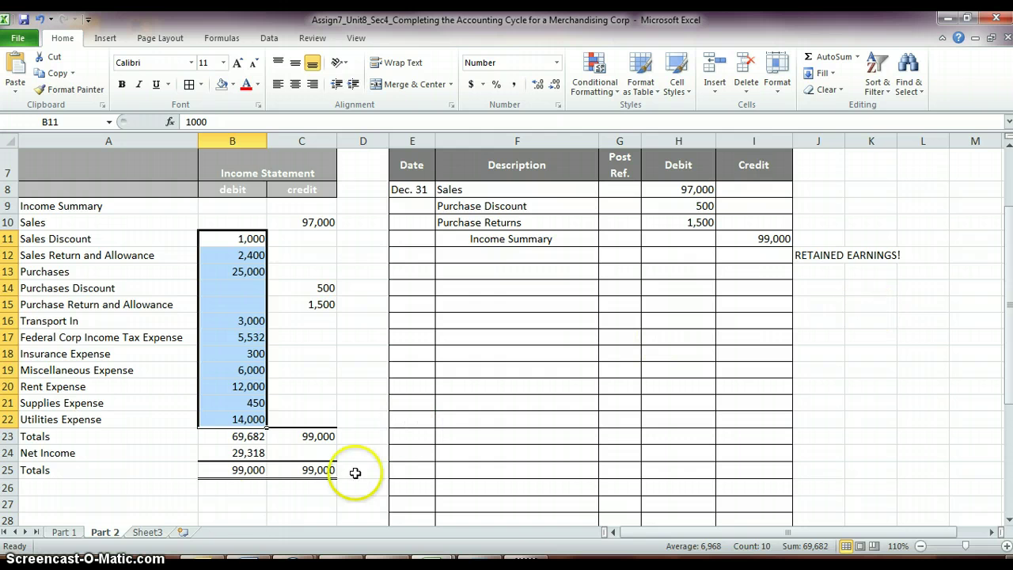
scroll(205, 462, "up", 2)
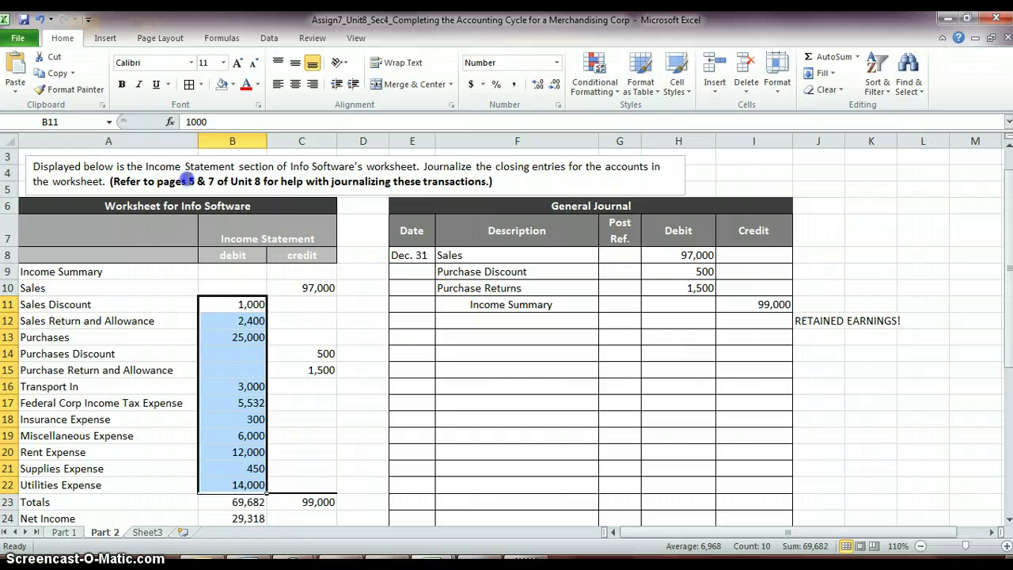
left_click_drag(158, 181, 259, 182)
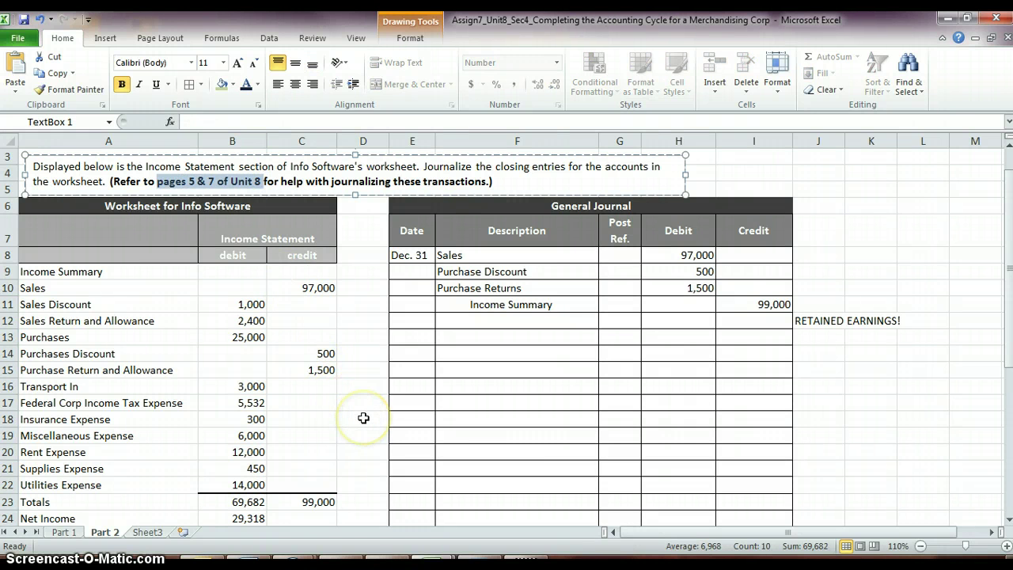
scroll(363, 418, "down", 1)
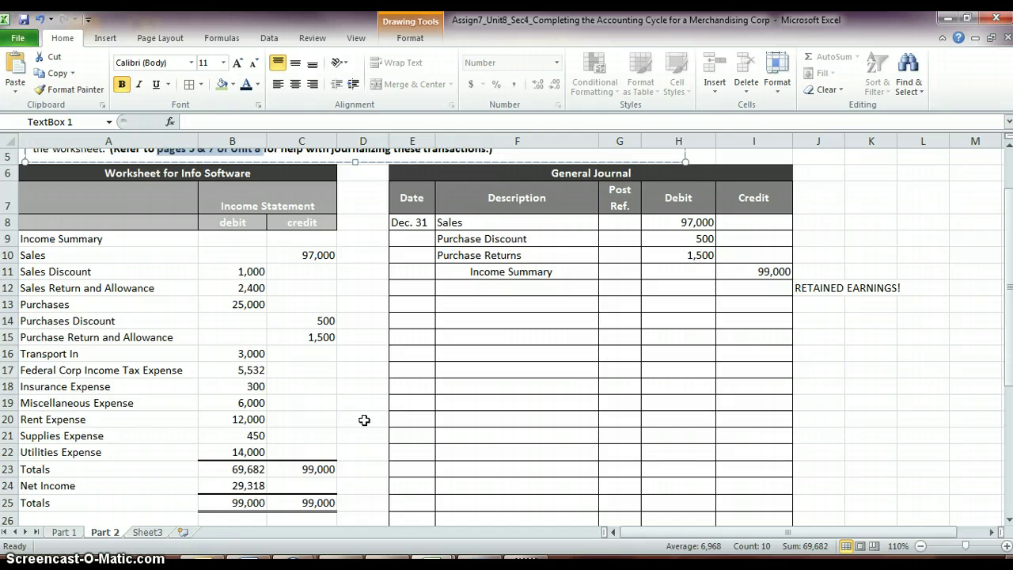
scroll(364, 420, "down", 1)
left_click(368, 425)
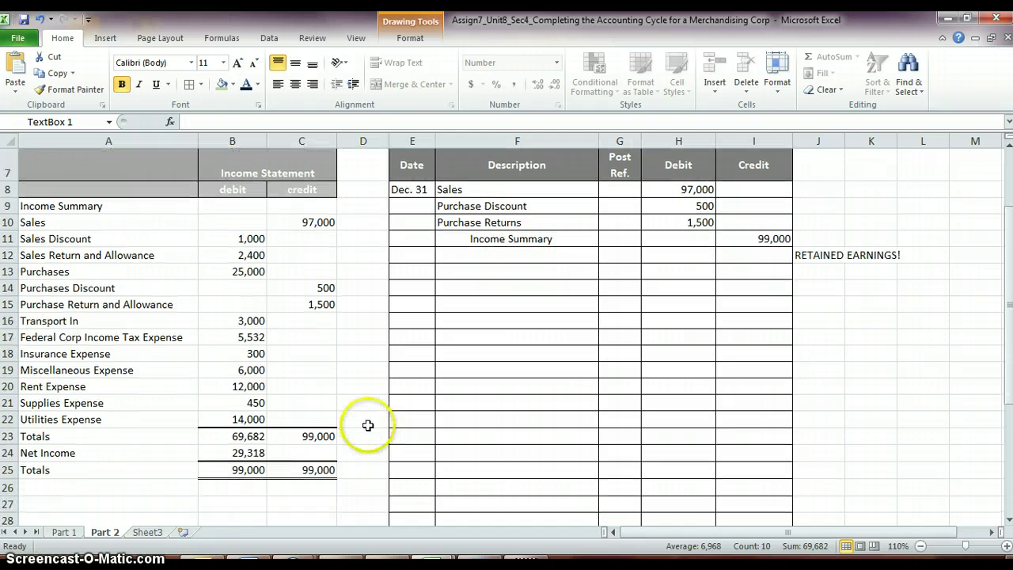